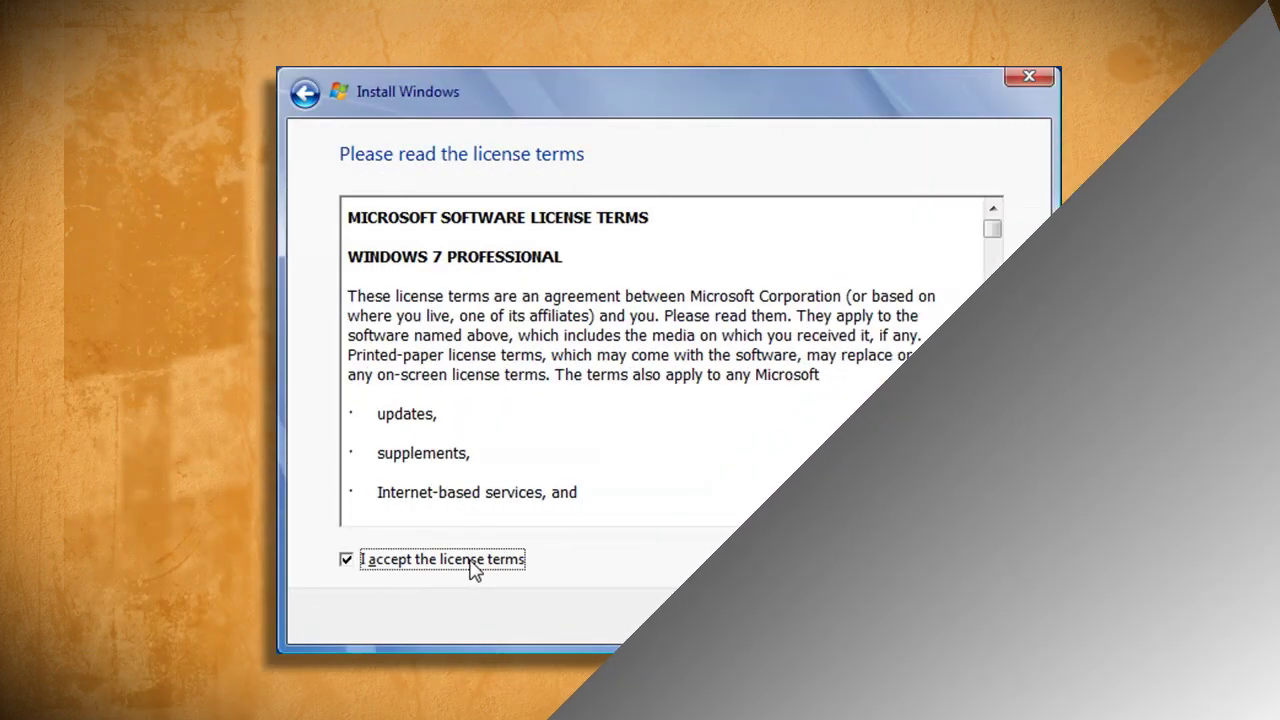
# - Continue past the accepted license terms and choose the Upgrade installation type
pyautogui.click(975, 620)
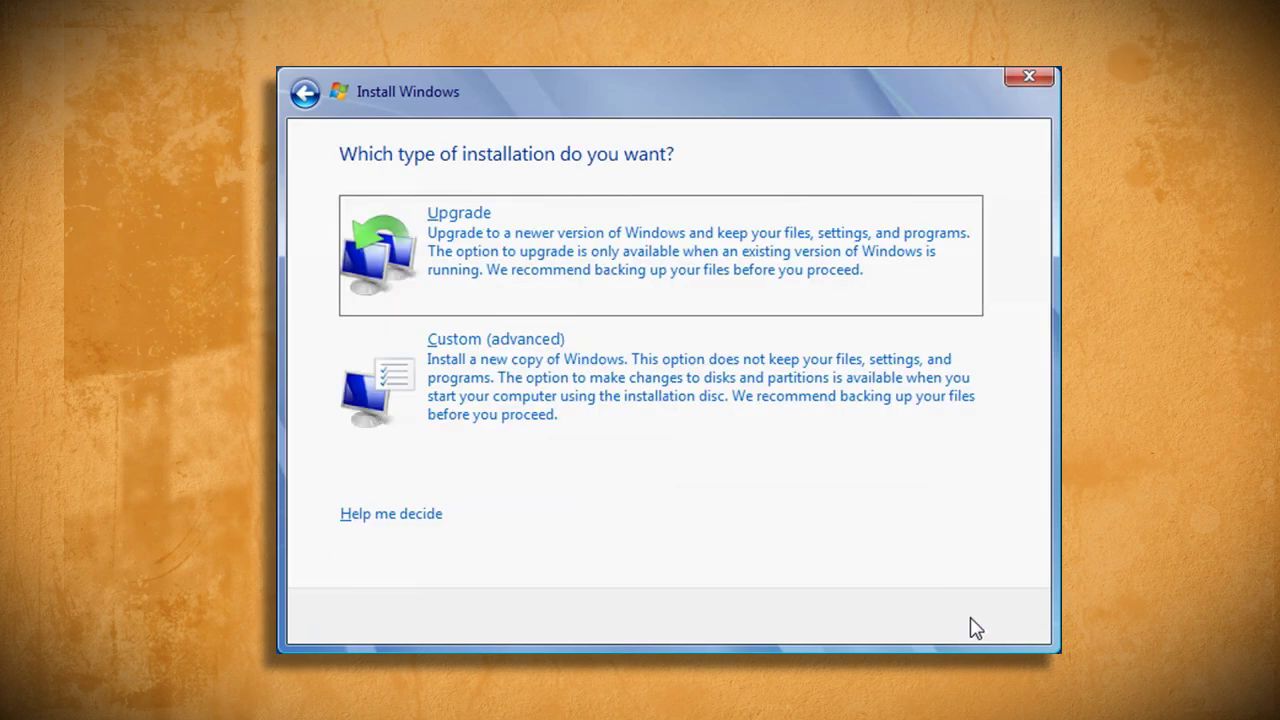
pyautogui.click(757, 285)
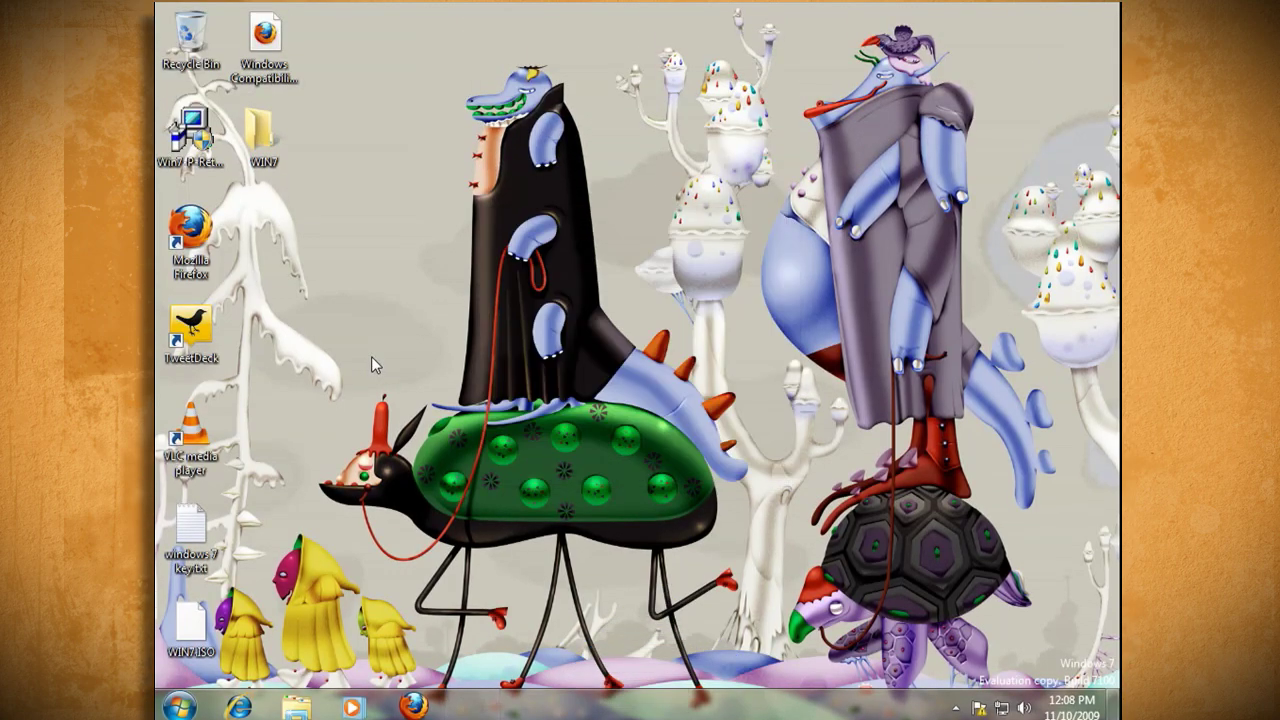
# - Open cversion.ini from the WIN7\sources folder in Notepad for editing
pyautogui.doubleClick(258, 135)
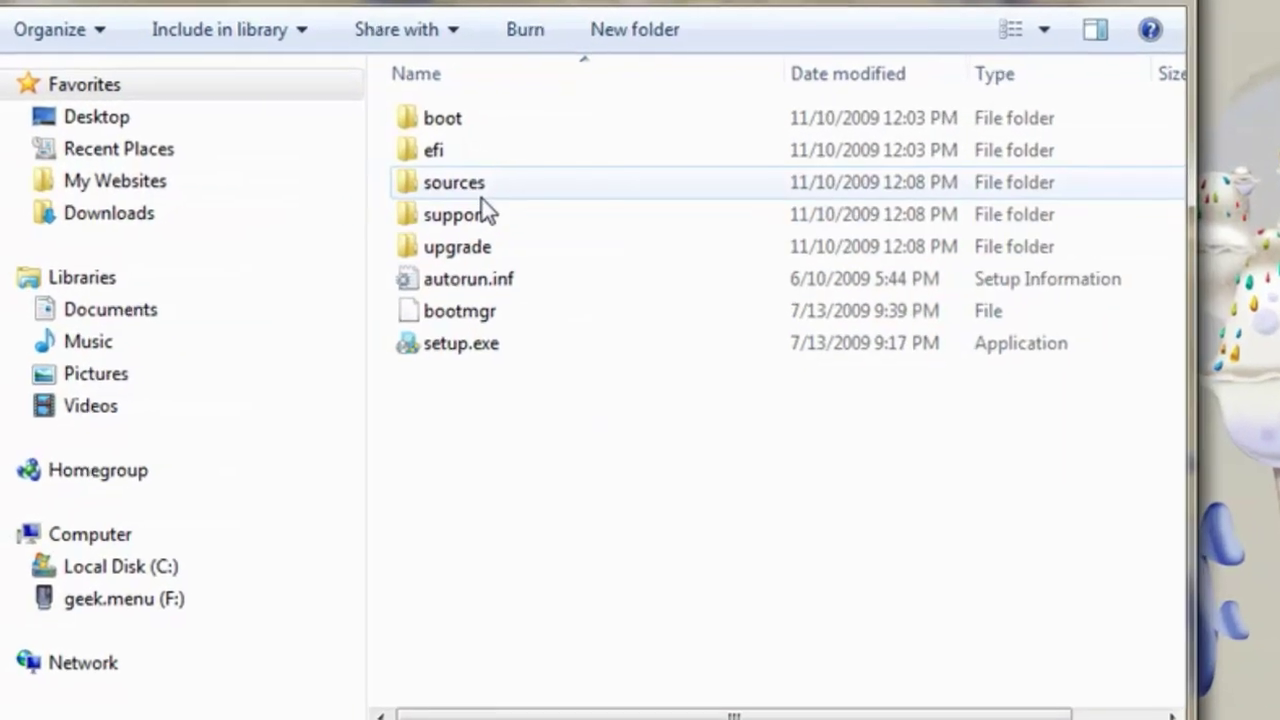
pyautogui.doubleClick(500, 190)
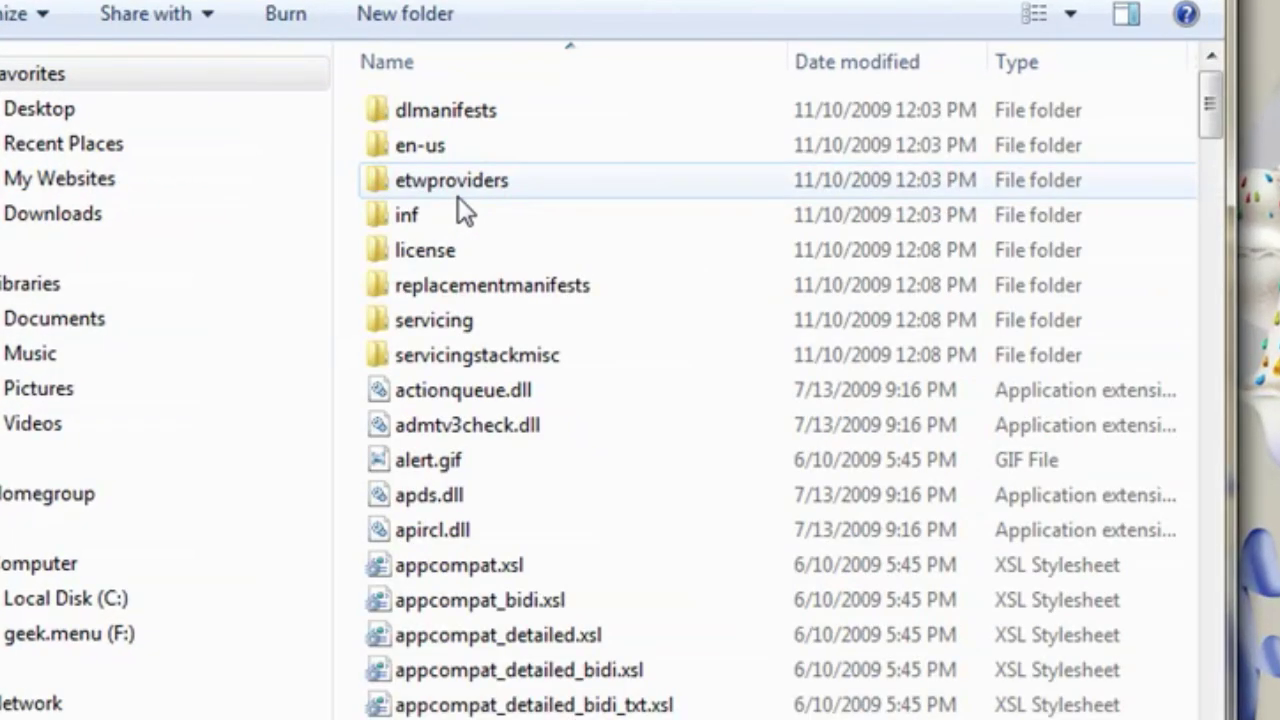
pyautogui.scroll(-8, 443, 519)
pyautogui.rightClick(443, 519)
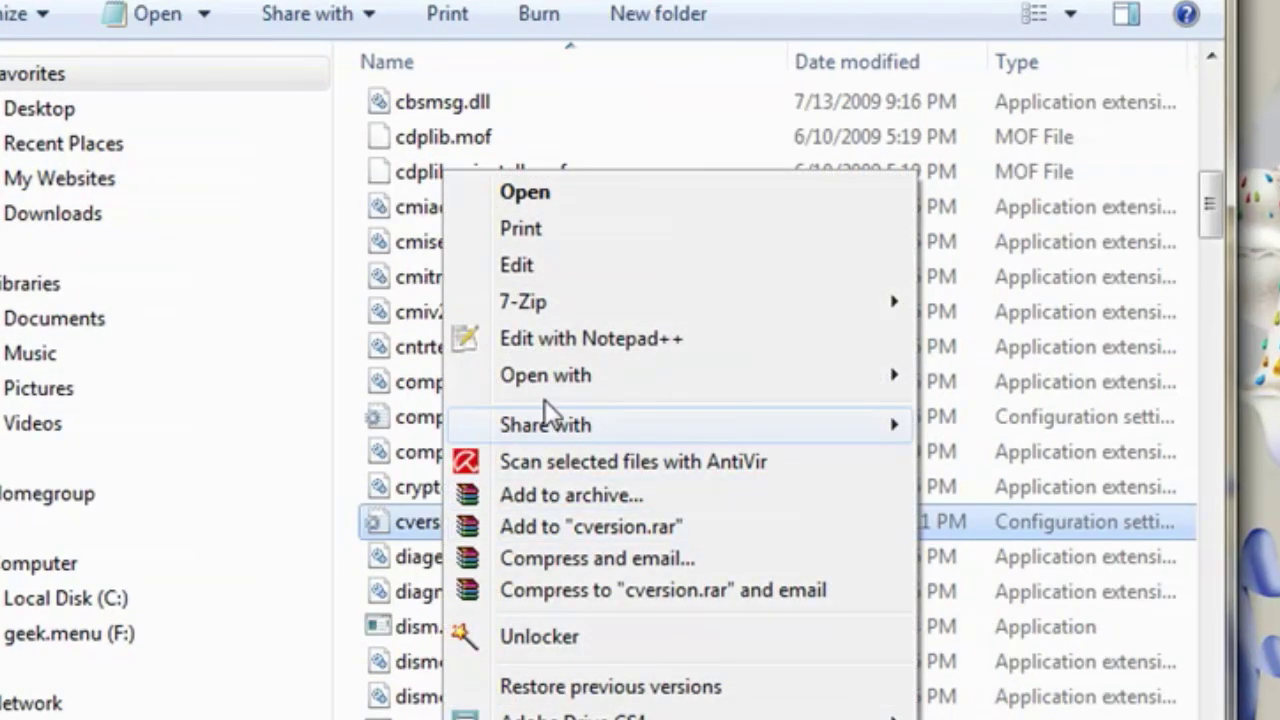
pyautogui.click(546, 268)
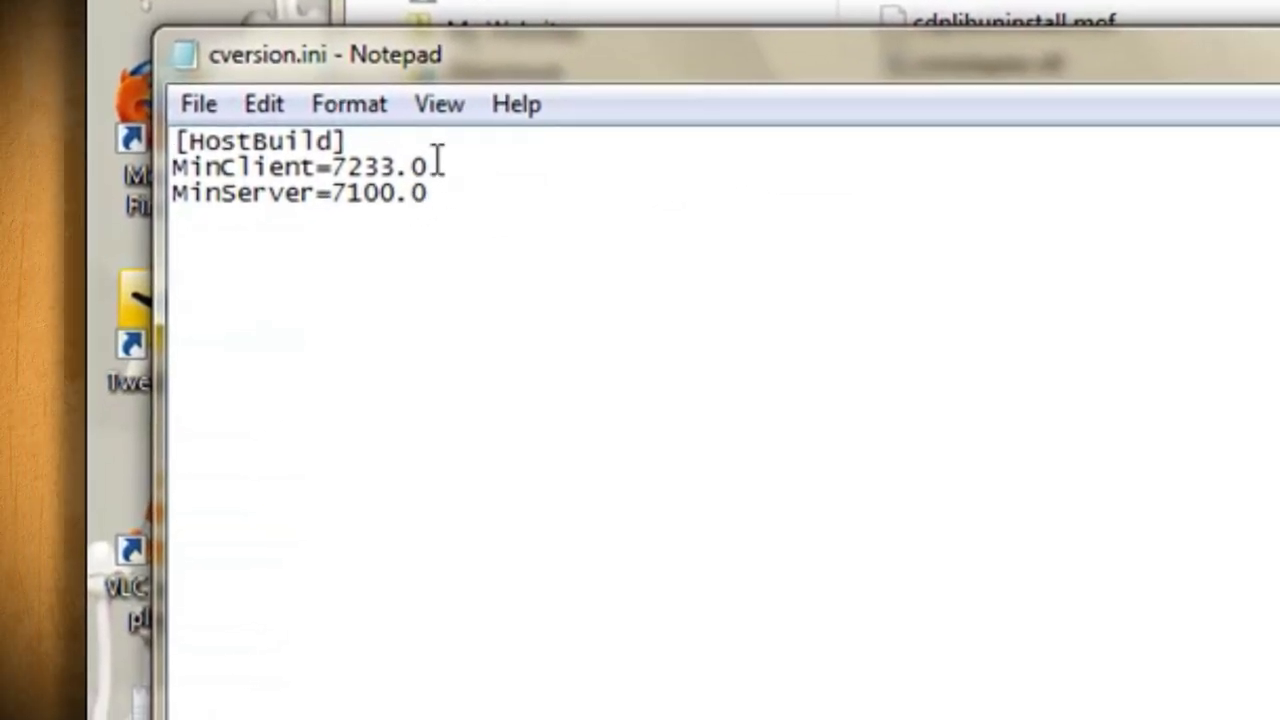
# - Change MinClient from 7233.0 to 7000.0 in cversion.ini and save the file
pyautogui.moveTo(430, 166); pyautogui.dragTo(336, 166)
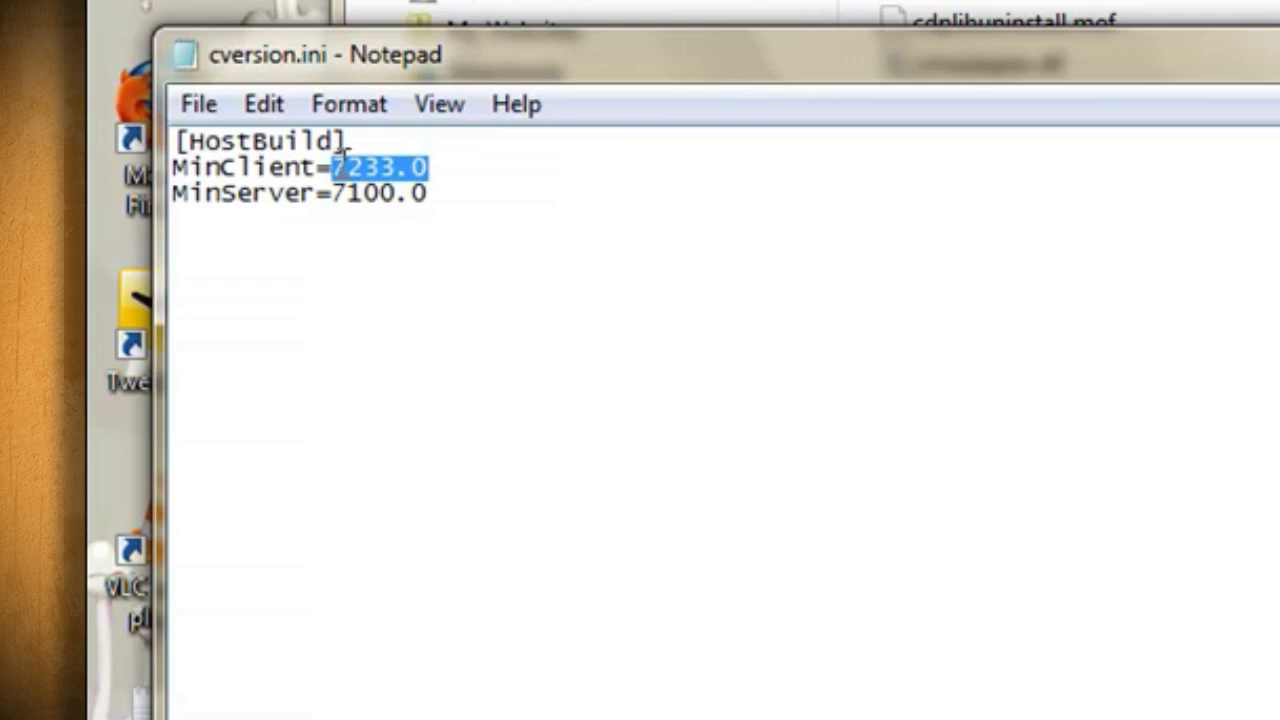
pyautogui.write('7')
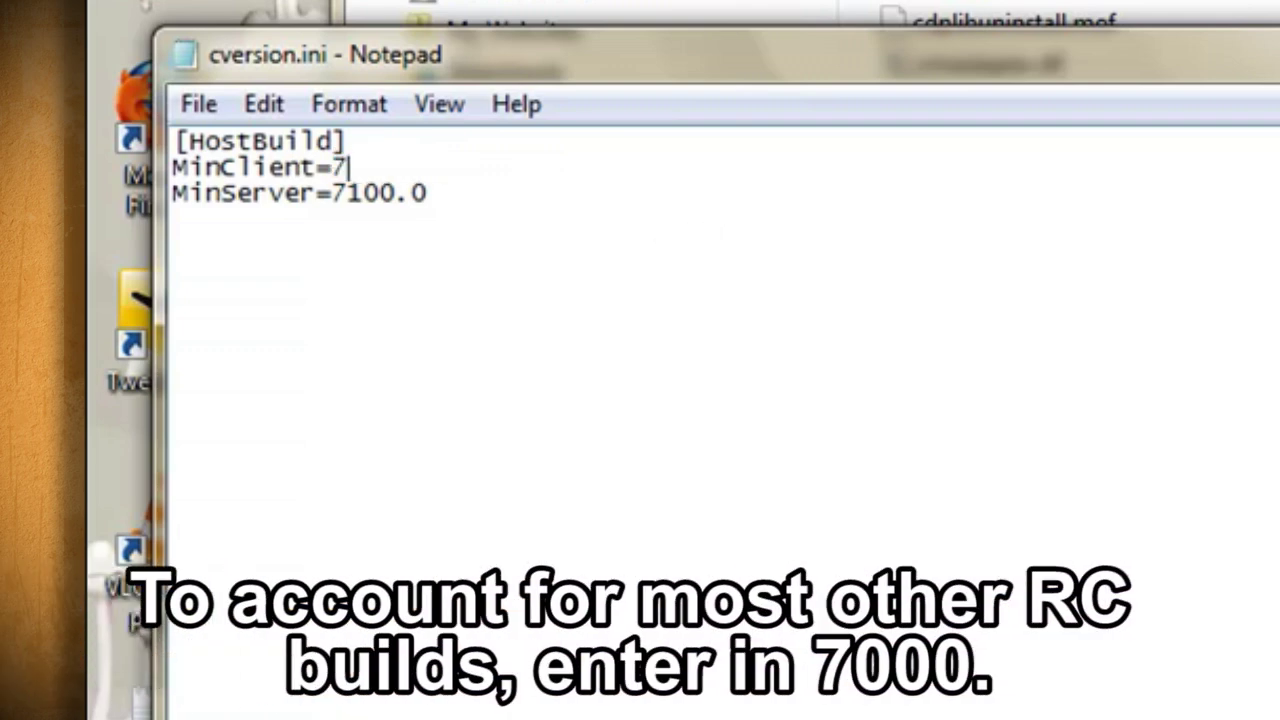
pyautogui.write('000')
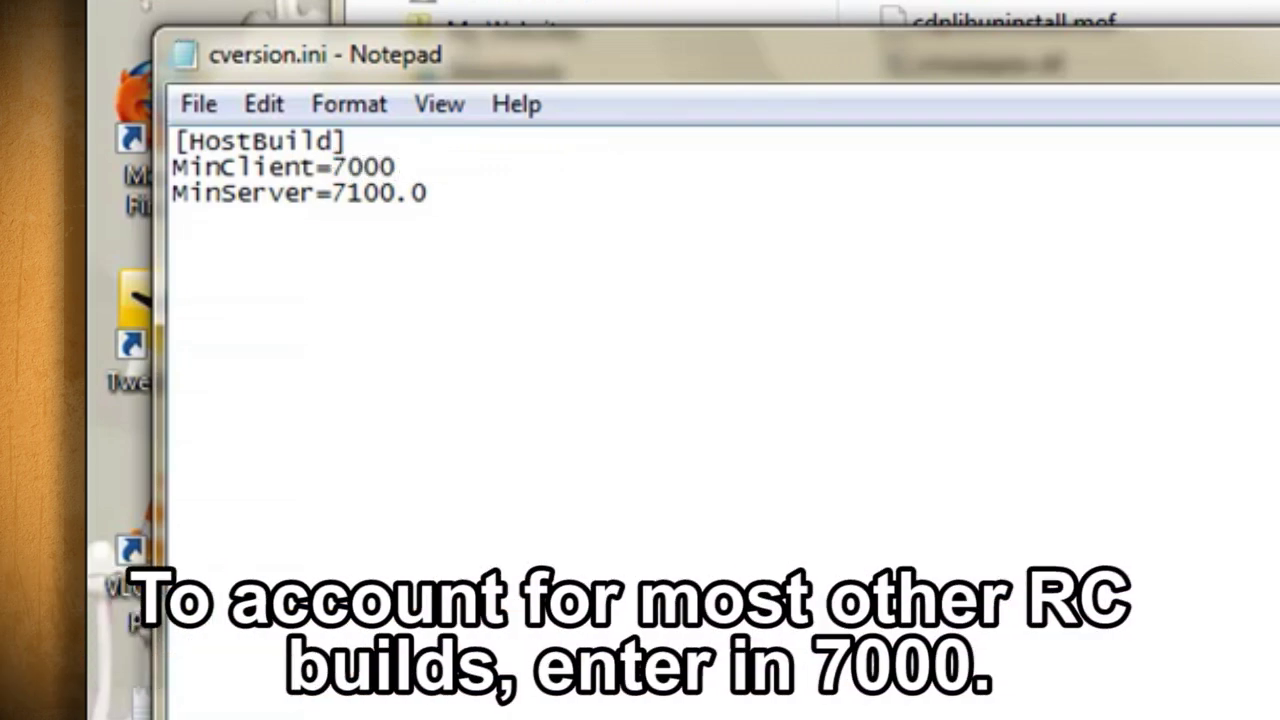
pyautogui.write('.0')
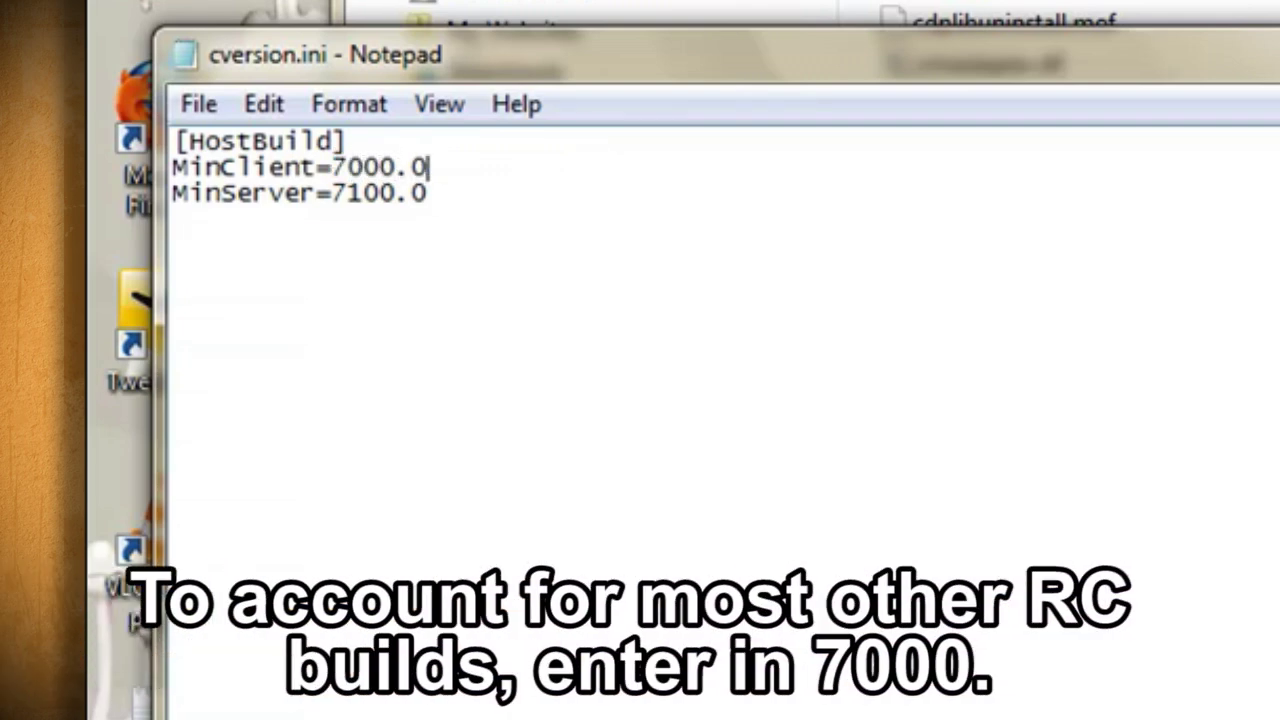
pyautogui.click(197, 108)
pyautogui.click(261, 237)
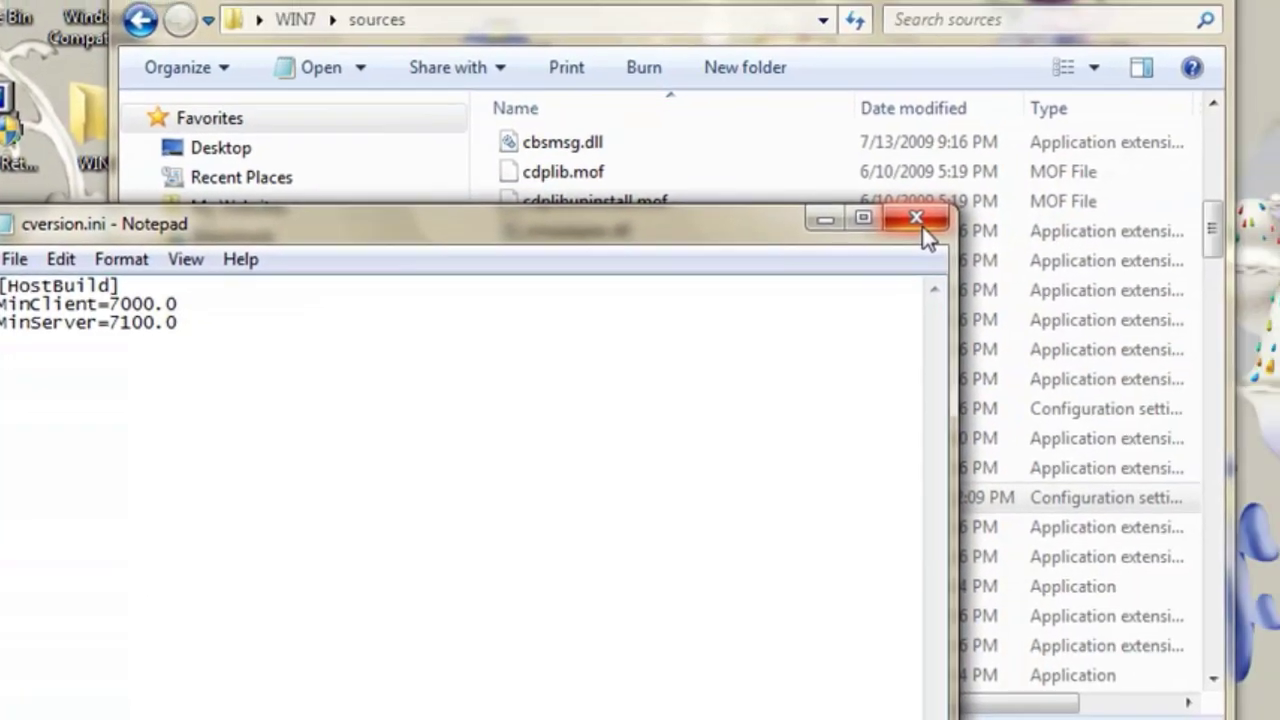
# - Close cversion.ini and relaunch setup.exe from the WIN7 folder
pyautogui.click(918, 221)
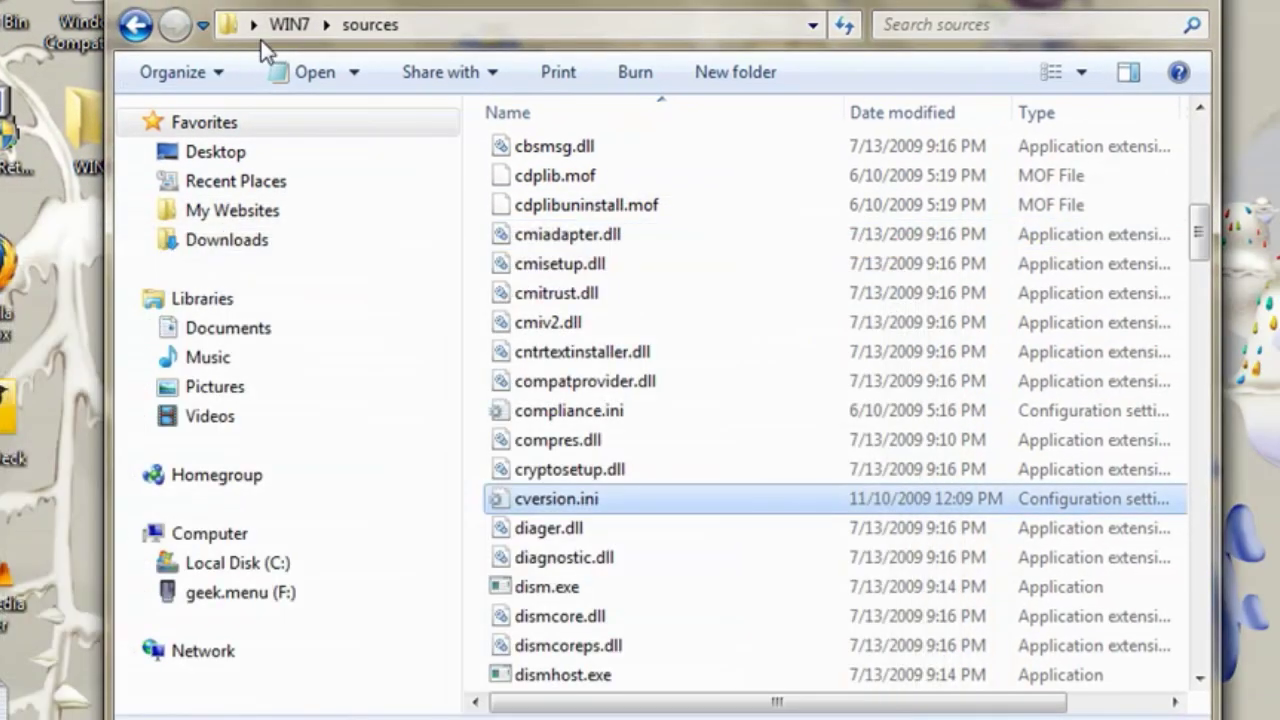
pyautogui.click(296, 21)
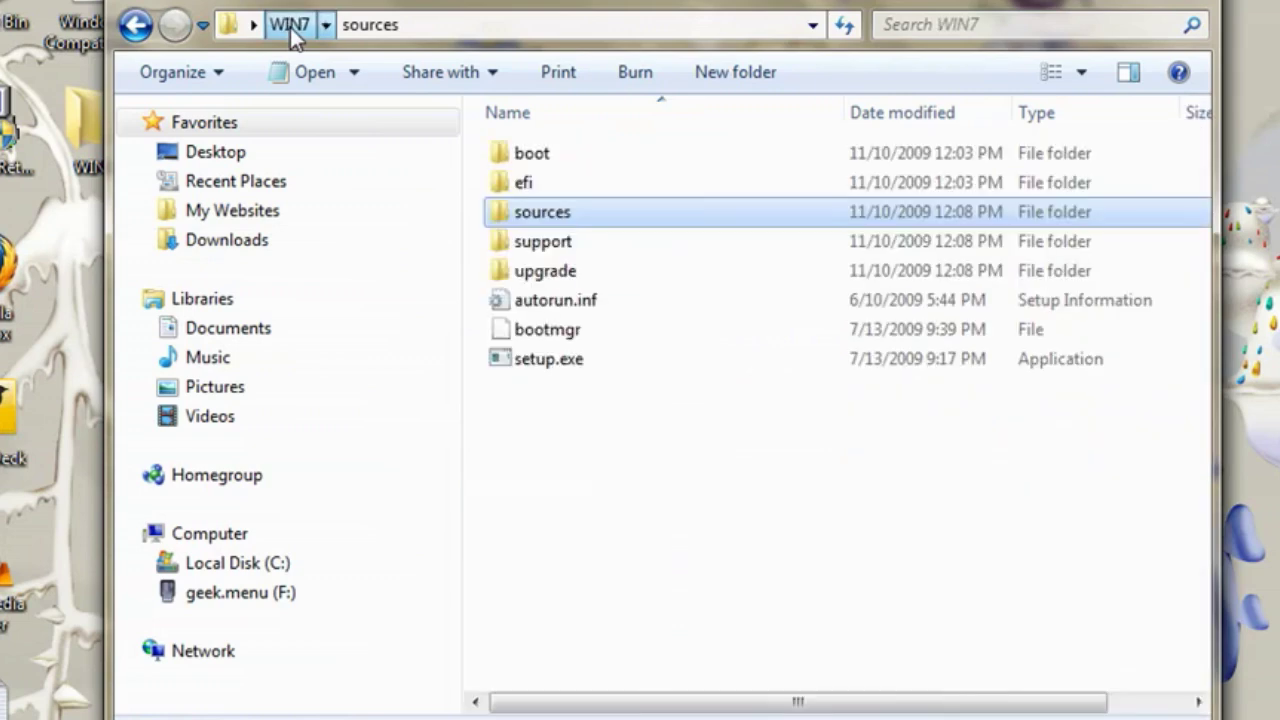
pyautogui.doubleClick(571, 363)
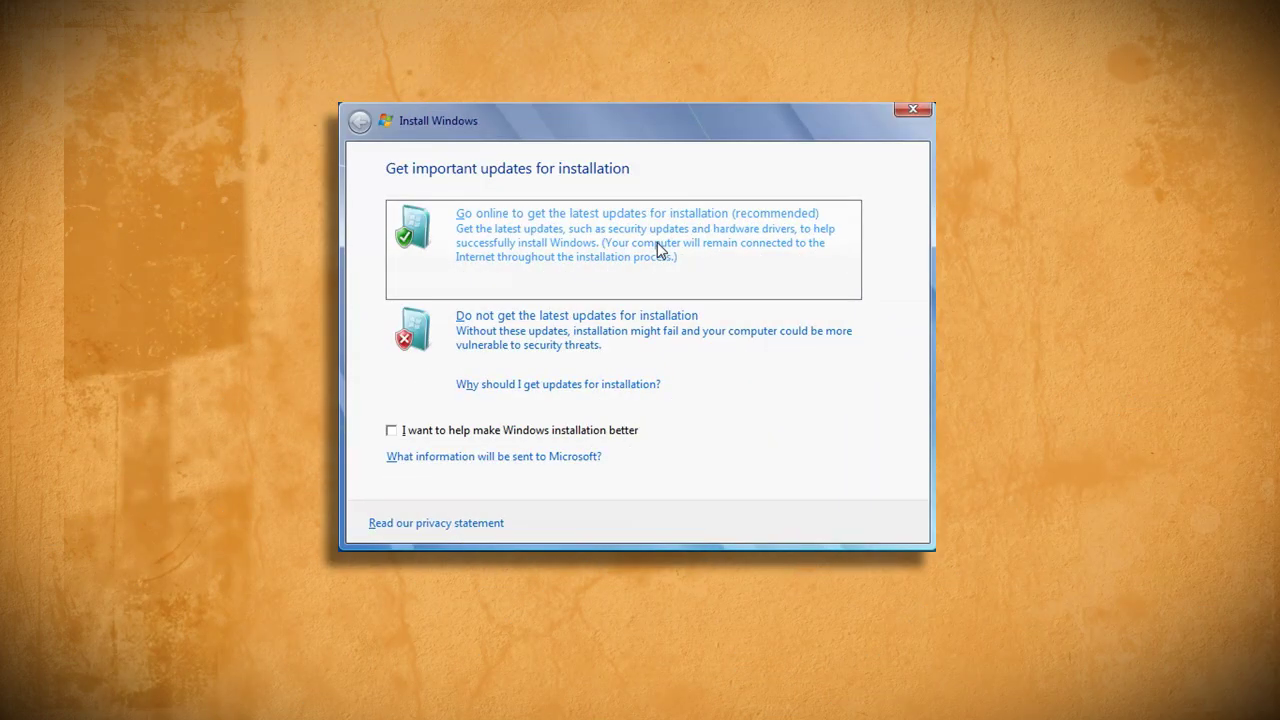
# - Rerun the upgrade with online updates and accepted license until Ultimate-to-Professional is blocked
pyautogui.click(656, 246)
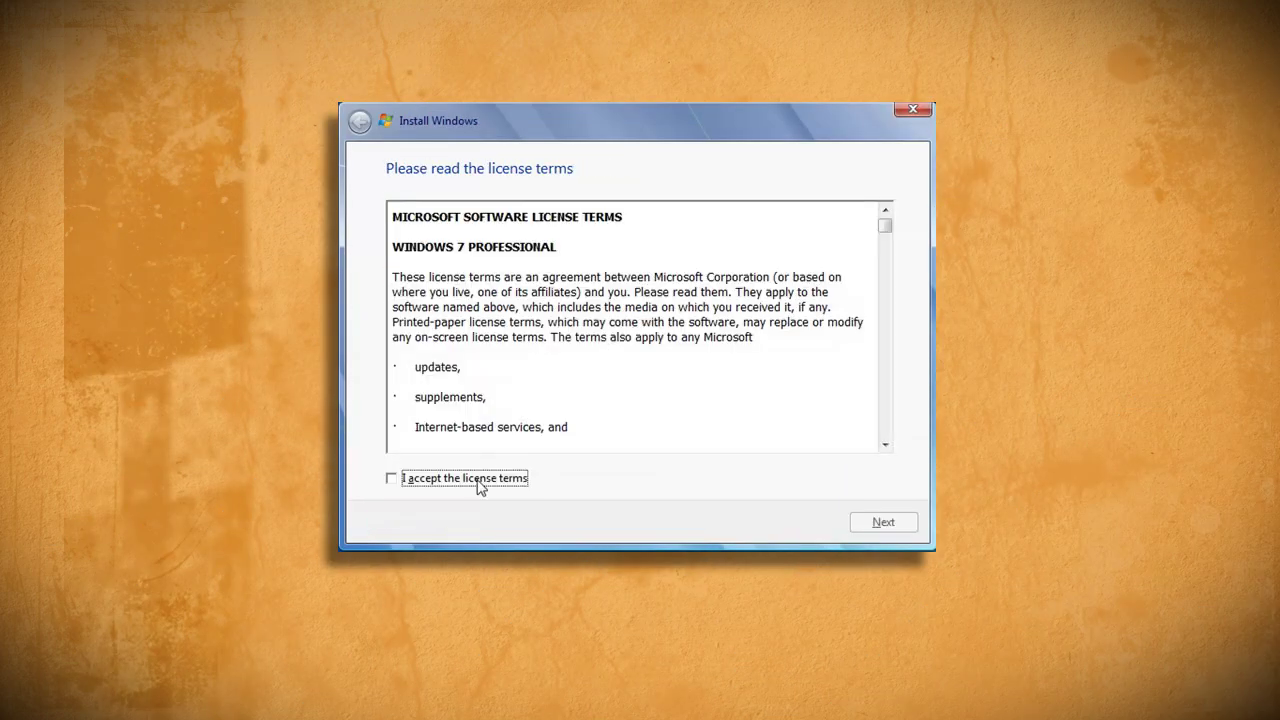
pyautogui.click(478, 484)
pyautogui.click(876, 523)
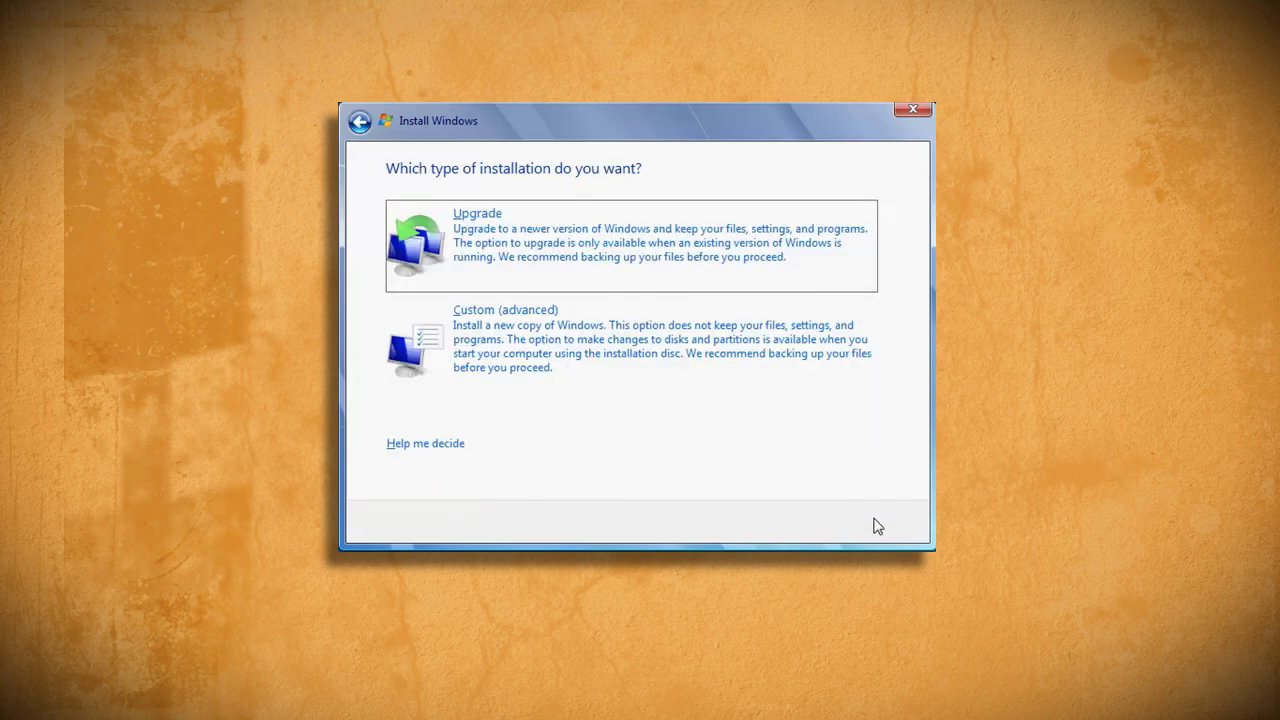
pyautogui.click(646, 232)
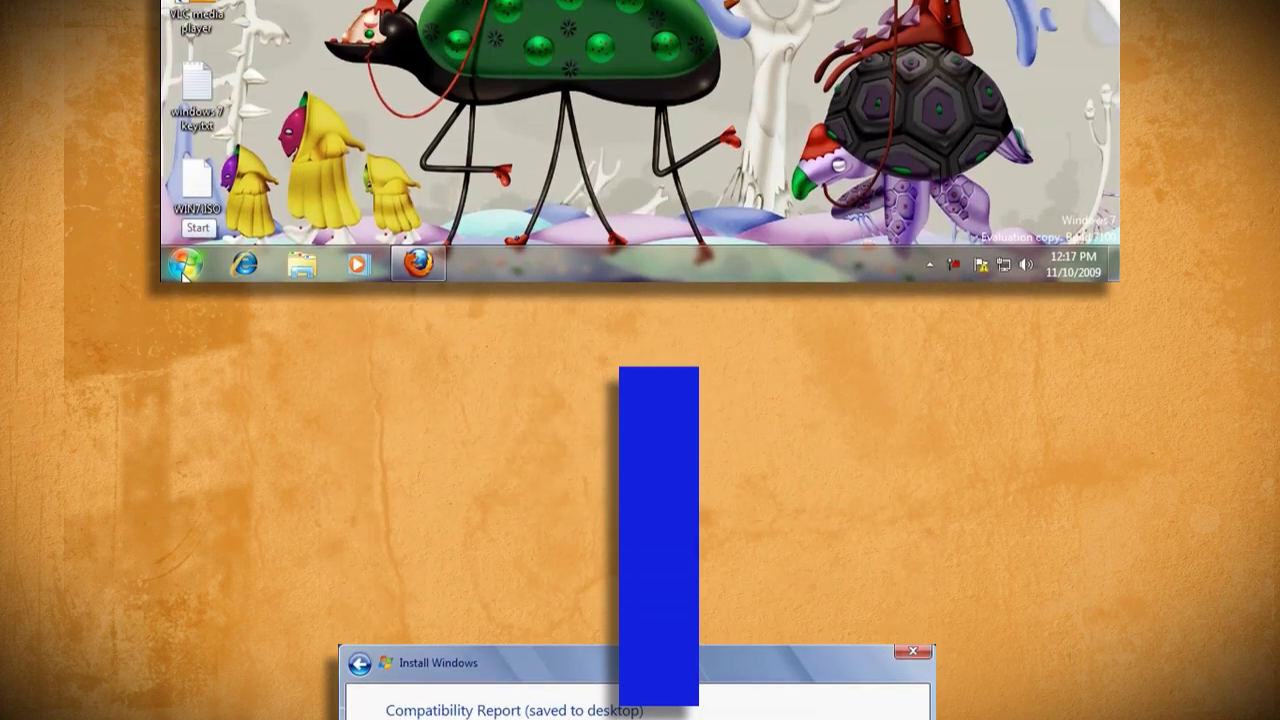
pyautogui.click(185, 362)
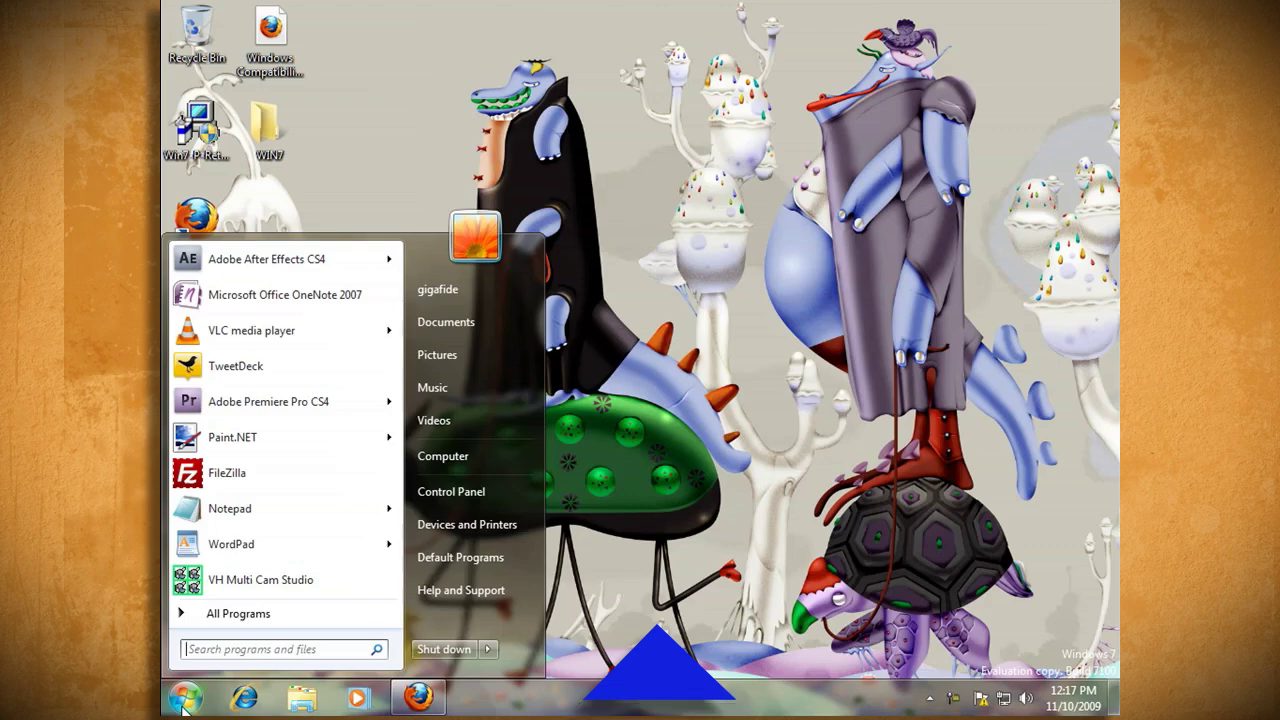
# - Search for regedit and run it as administrator
pyautogui.write('regedit')
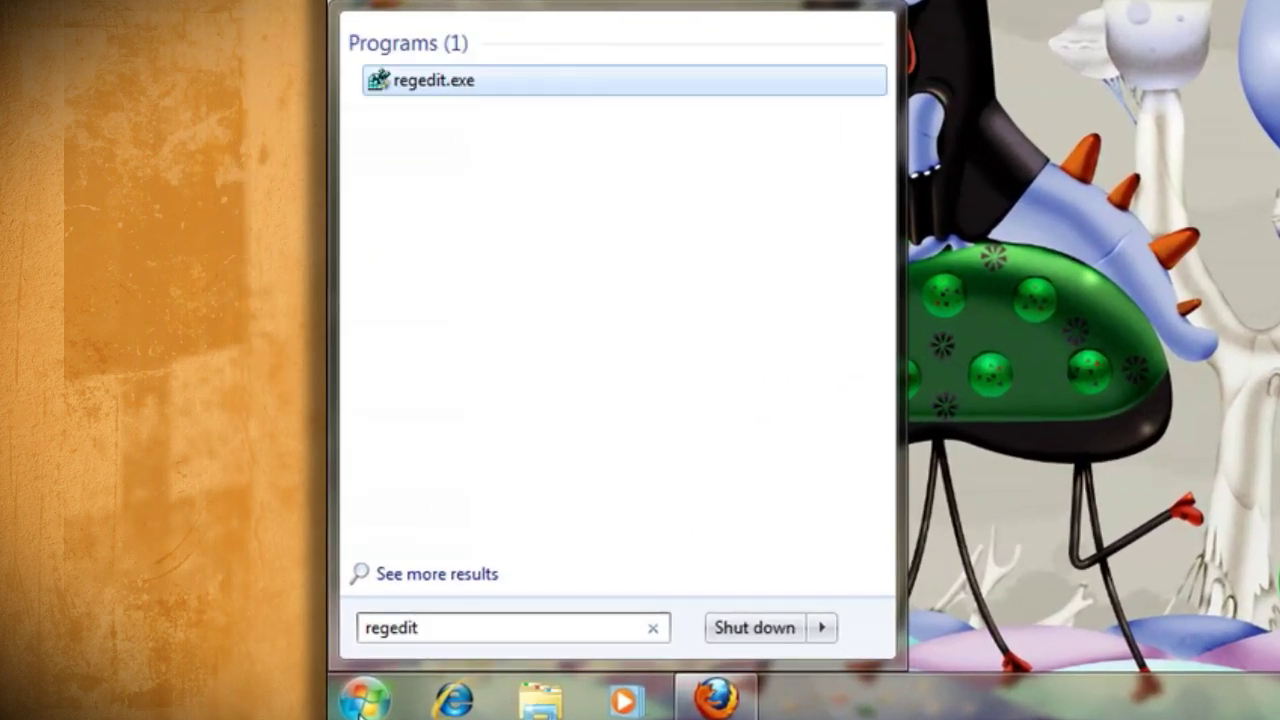
pyautogui.rightClick(466, 93)
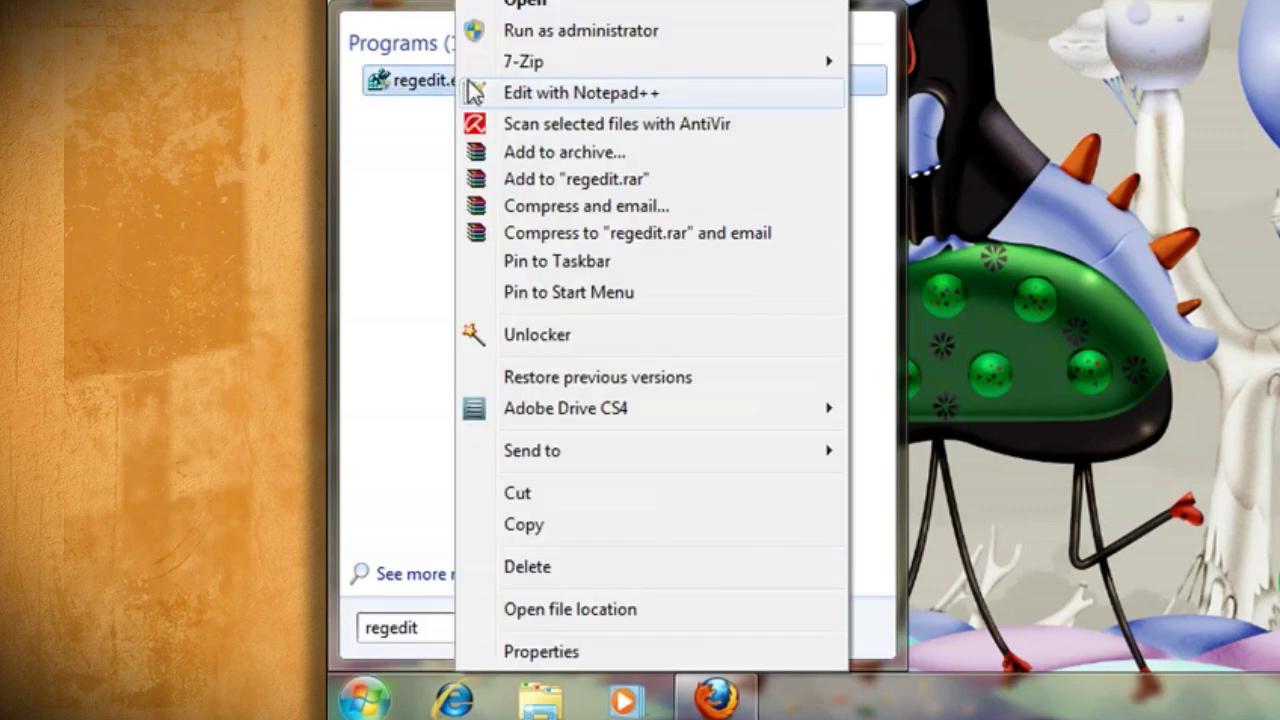
pyautogui.click(552, 33)
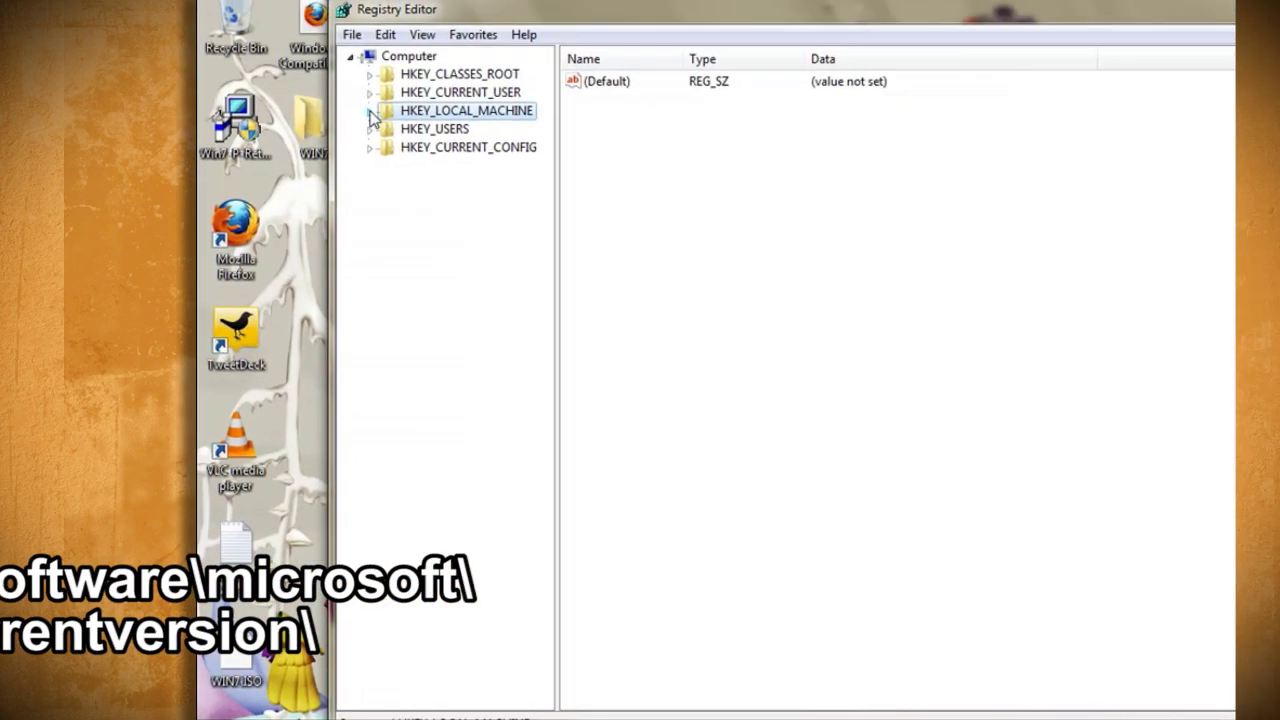
# - Navigate to HKLM\SOFTWARE\Microsoft\Windows NT\CurrentVersion and select its EditionID value
pyautogui.click(369, 110)
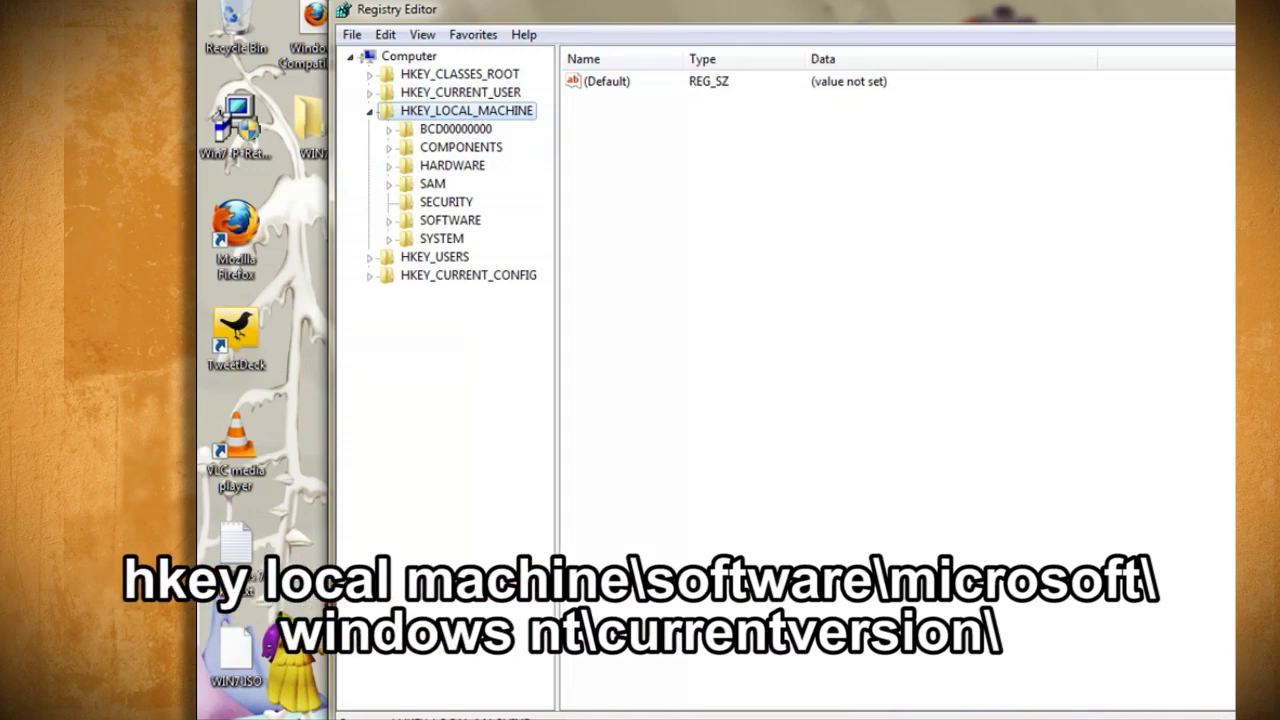
pyautogui.click(390, 220)
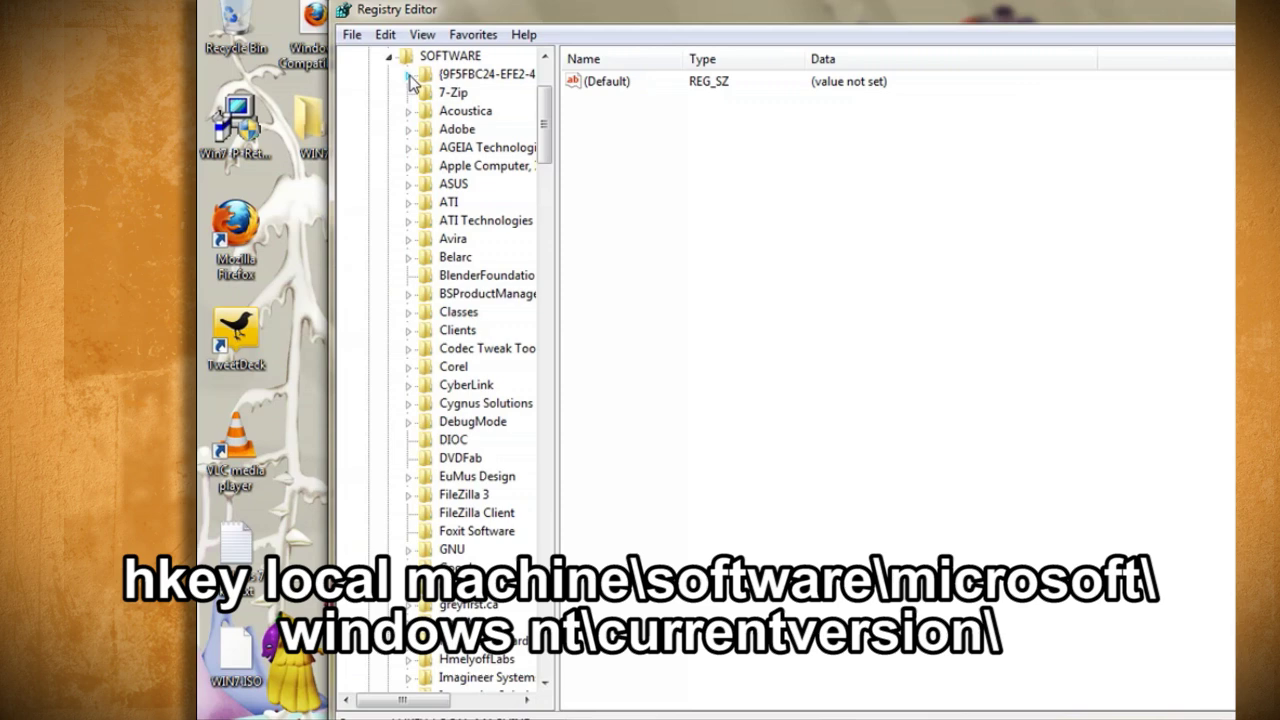
pyautogui.scroll(-9, 495, 400)
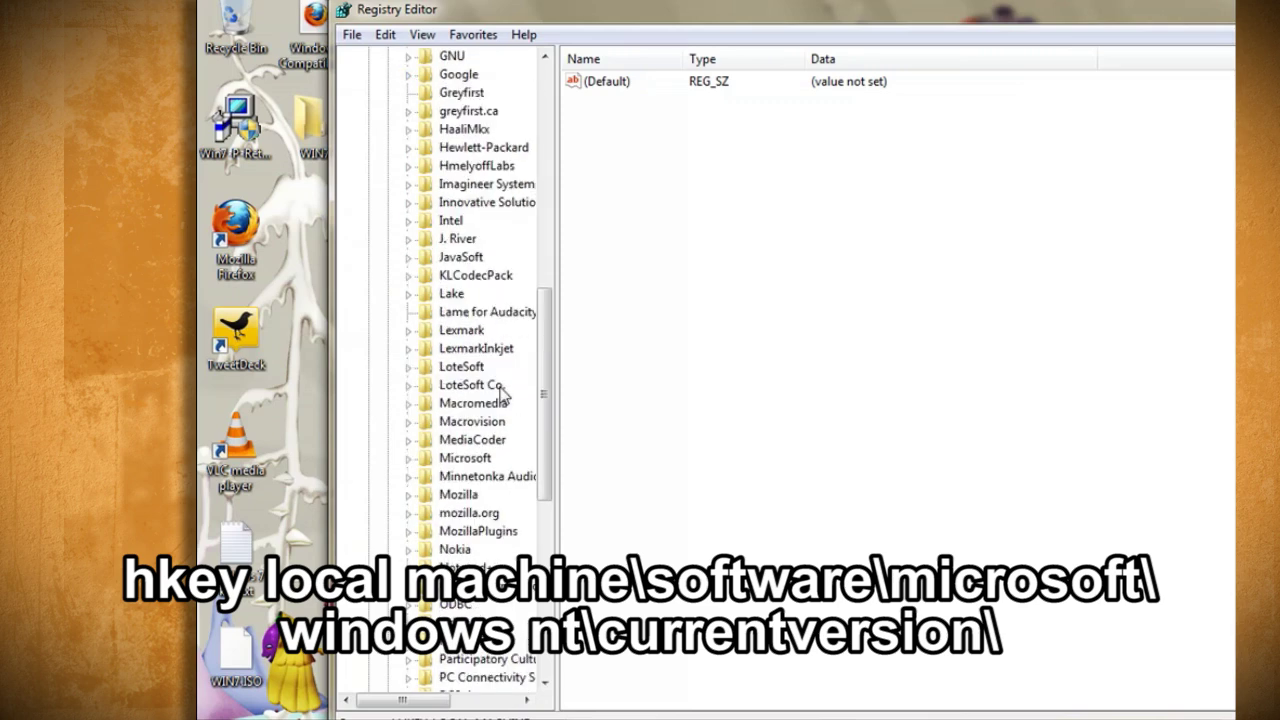
pyautogui.click(409, 459)
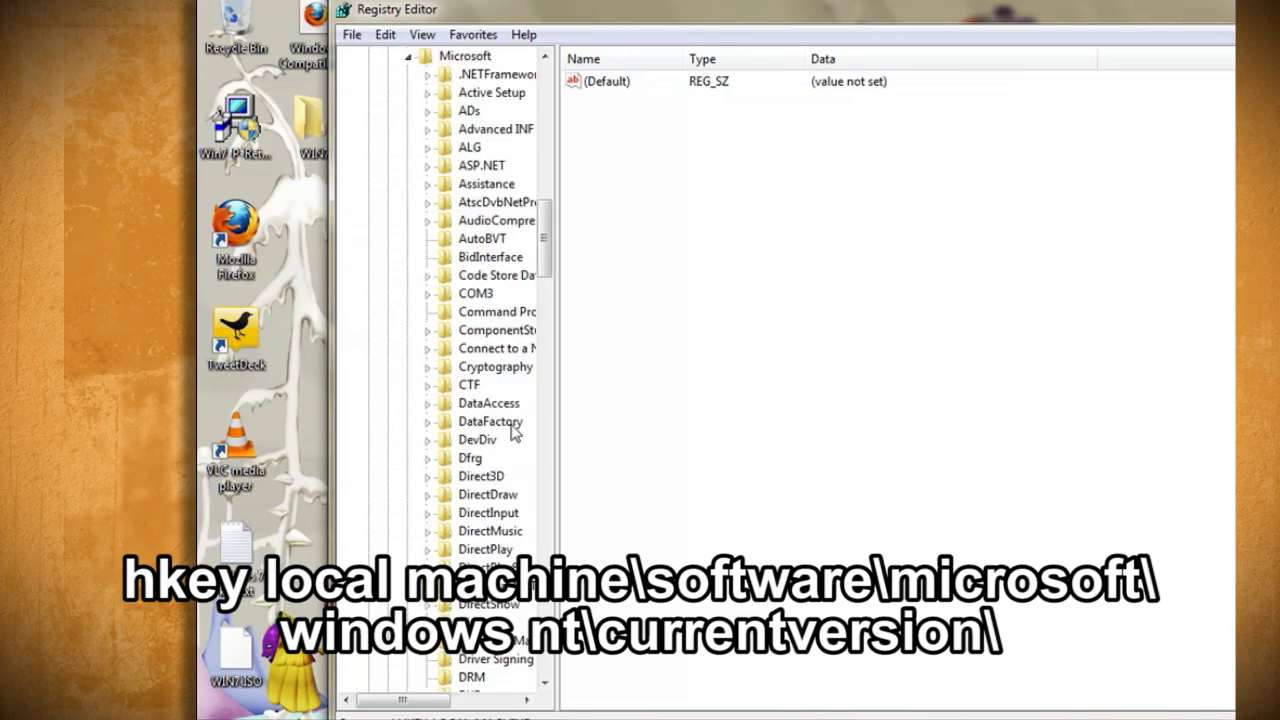
pyautogui.scroll(-10, 513, 432)
pyautogui.click(428, 476)
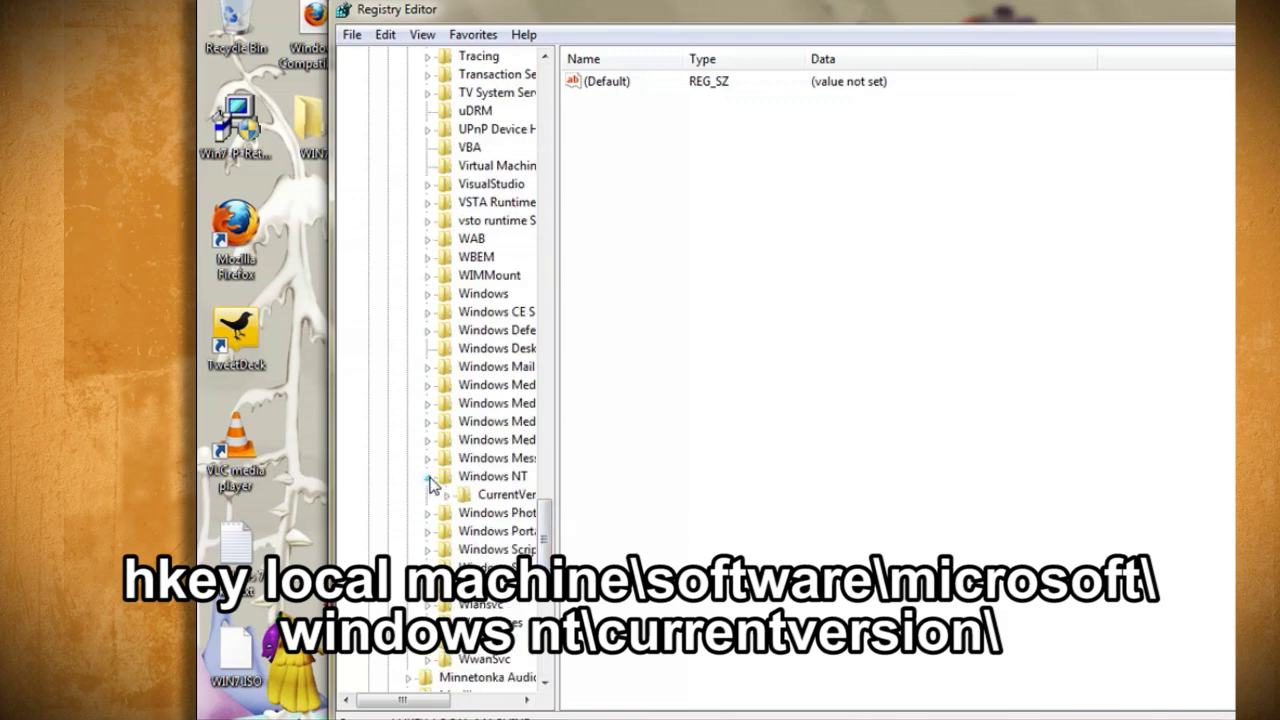
pyautogui.click(455, 475)
pyautogui.click(419, 442)
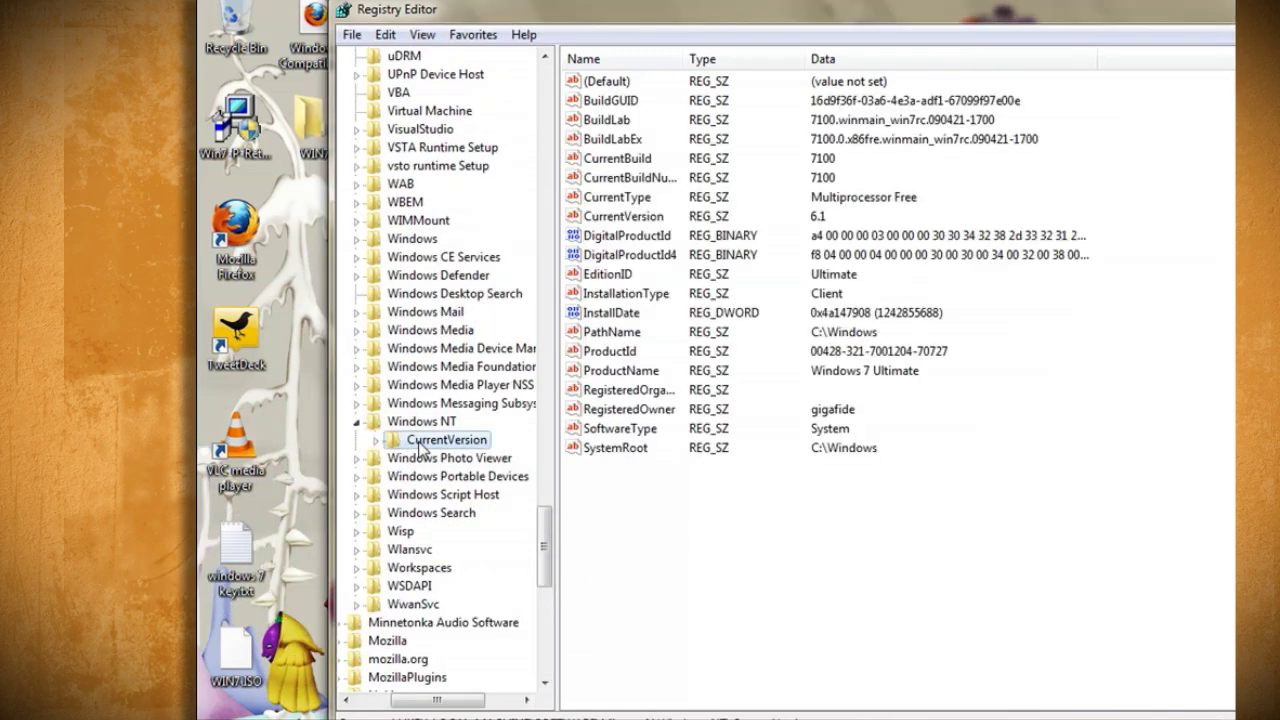
pyautogui.click(835, 274)
pyautogui.click(624, 274)
# - Set the EditionID registry value to Professional
pyautogui.rightClick(624, 274)
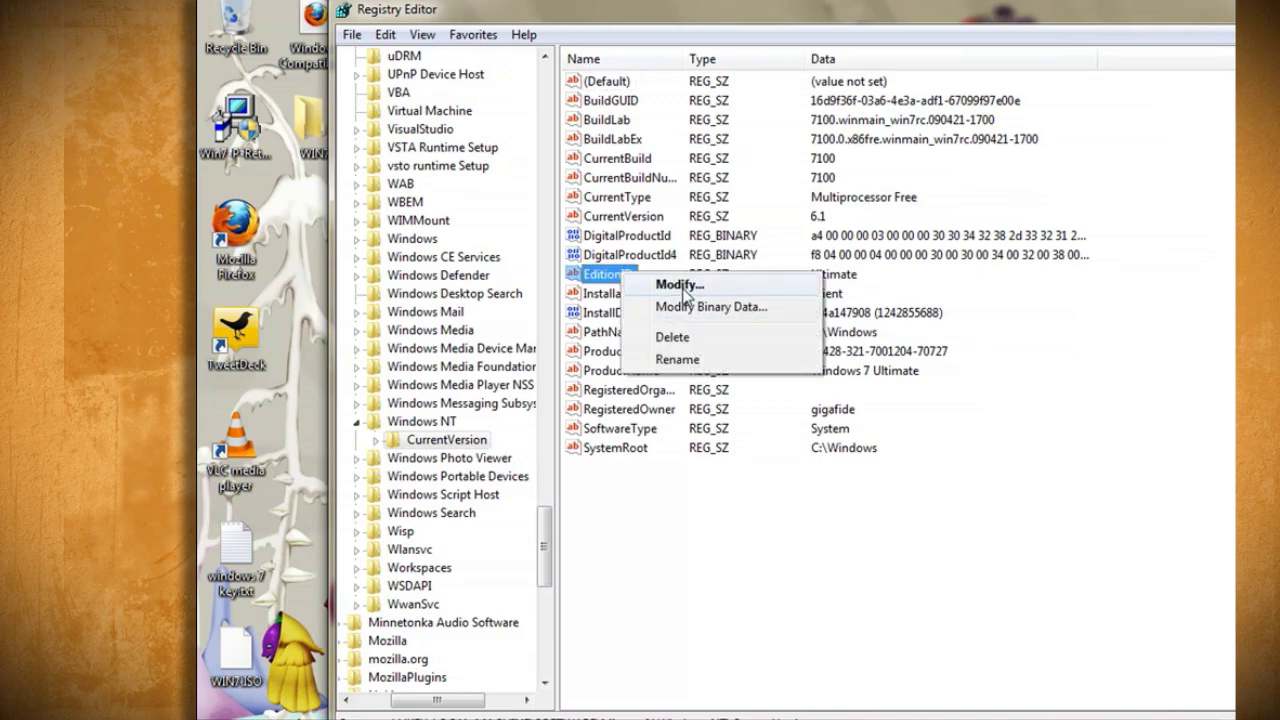
pyautogui.click(680, 285)
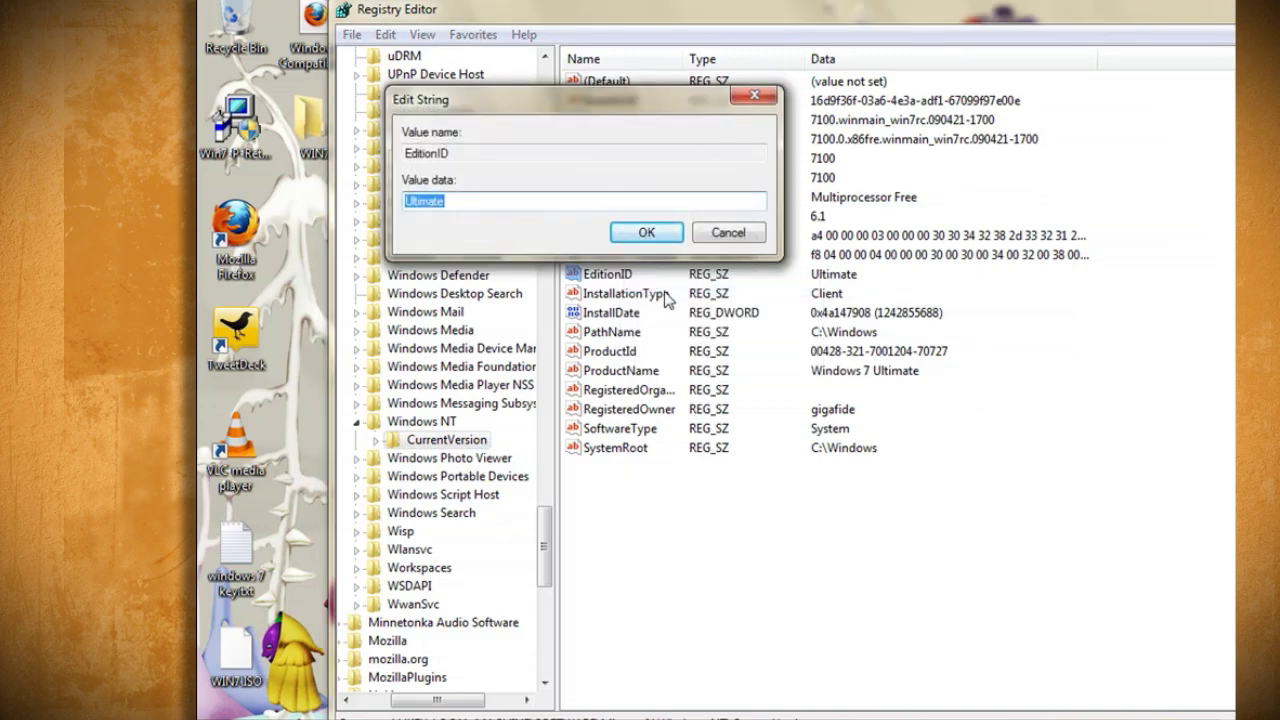
pyautogui.write('Professional')
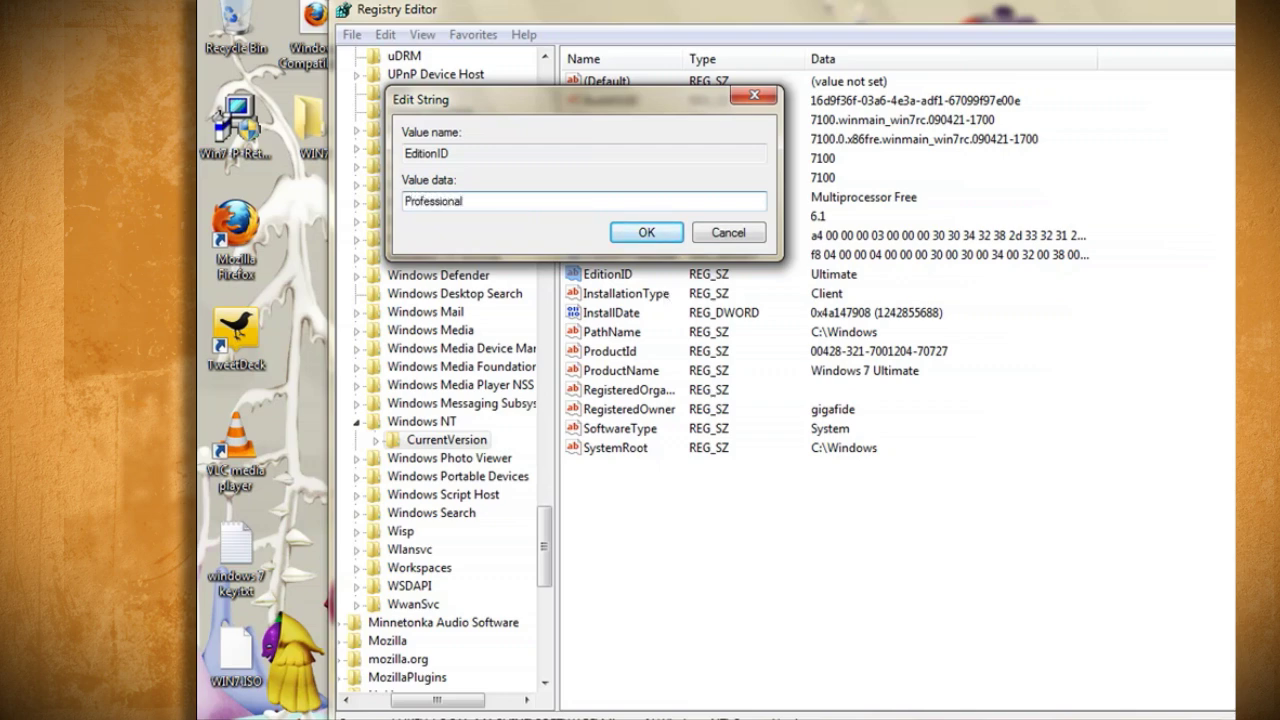
pyautogui.click(647, 232)
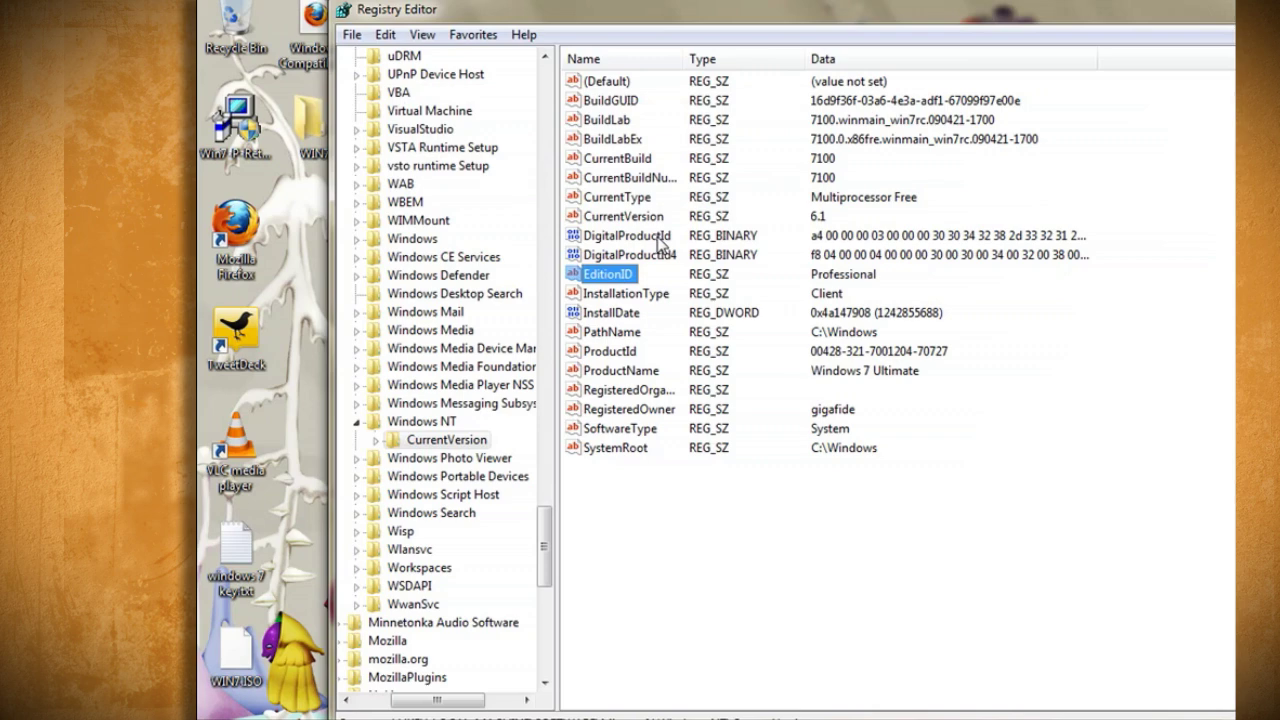
# - Change ProductName to Windows 7 Professional, then close Registry Editor and open the WIN7 folder
pyautogui.doubleClick(645, 372)
pyautogui.click(495, 201)
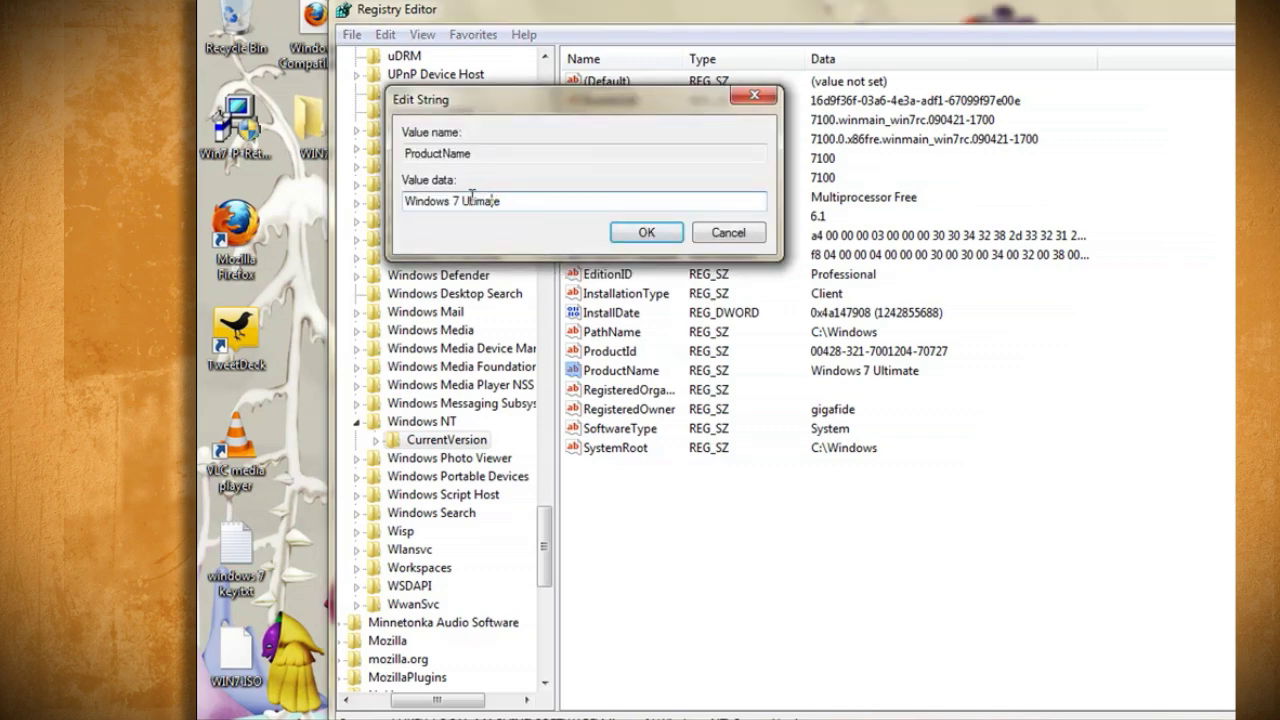
pyautogui.moveTo(464, 200); pyautogui.dragTo(559, 201)
pyautogui.write('Professiona')
pyautogui.click(647, 232)
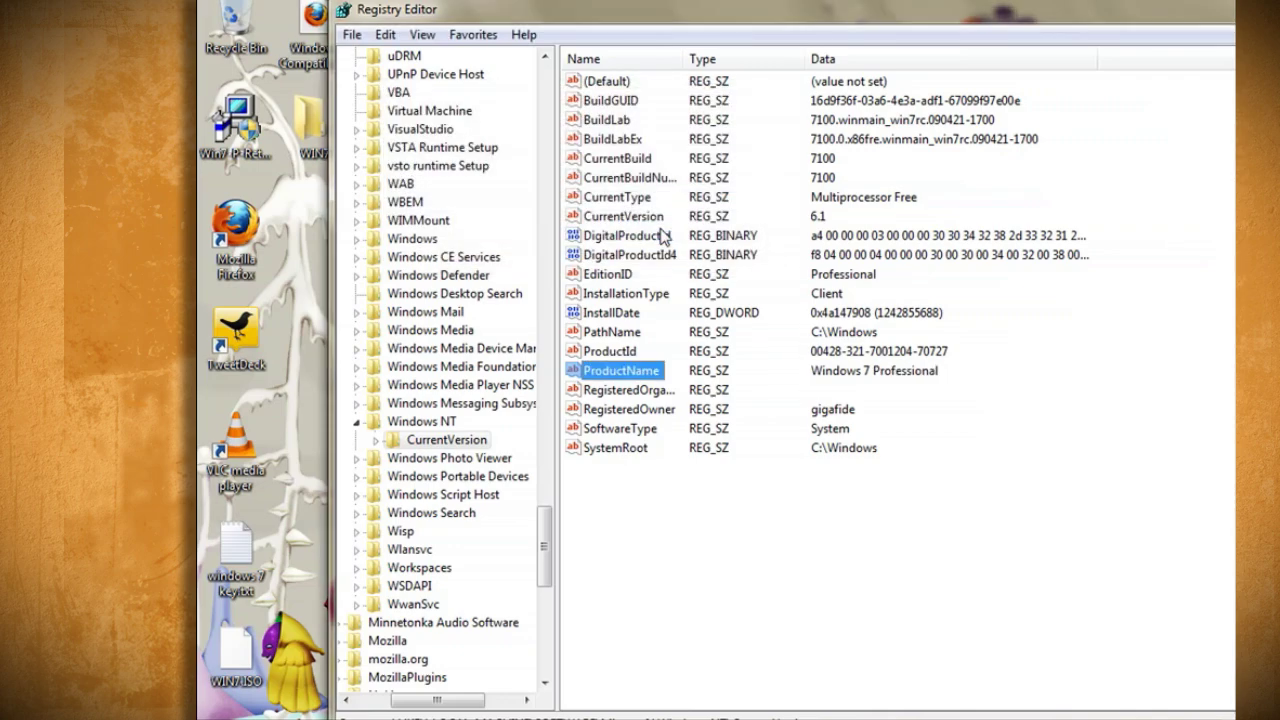
pyautogui.hotkey('alt', 'F4')
pyautogui.doubleClick(310, 118)
# - Run setup.exe from the WIN7 folder once more
pyautogui.click(643, 293)
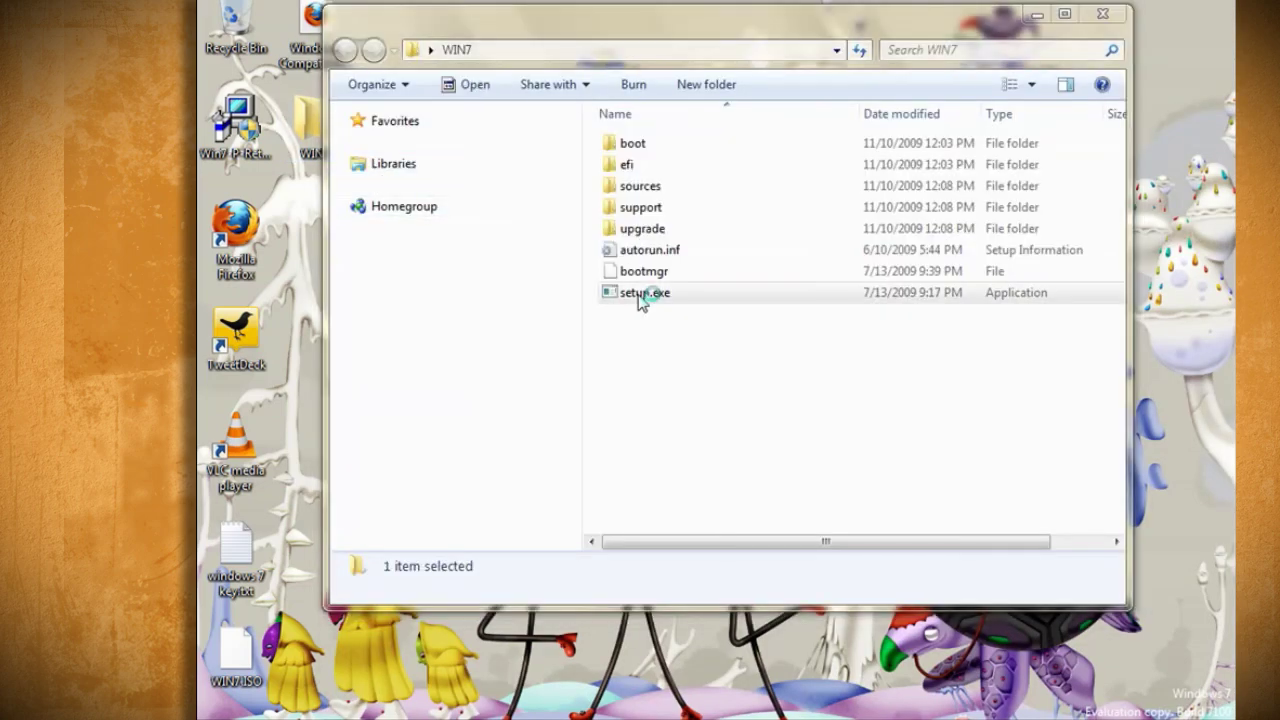
pyautogui.press('Return')
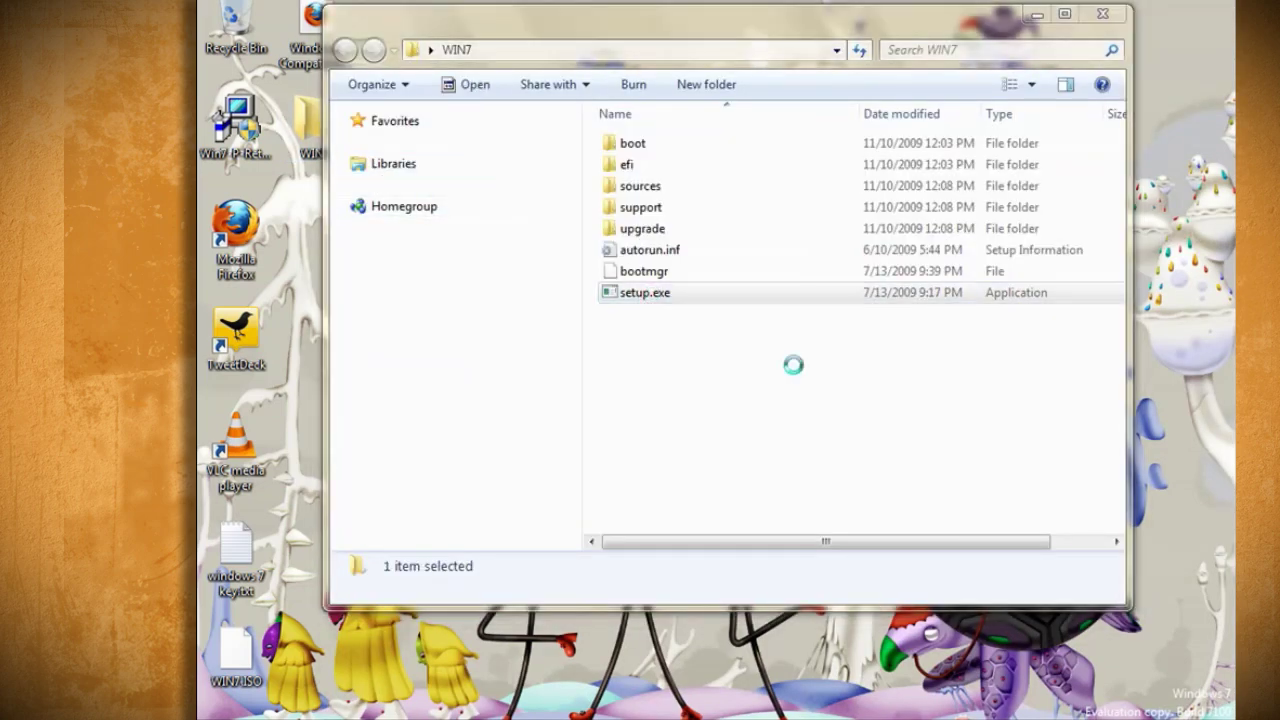